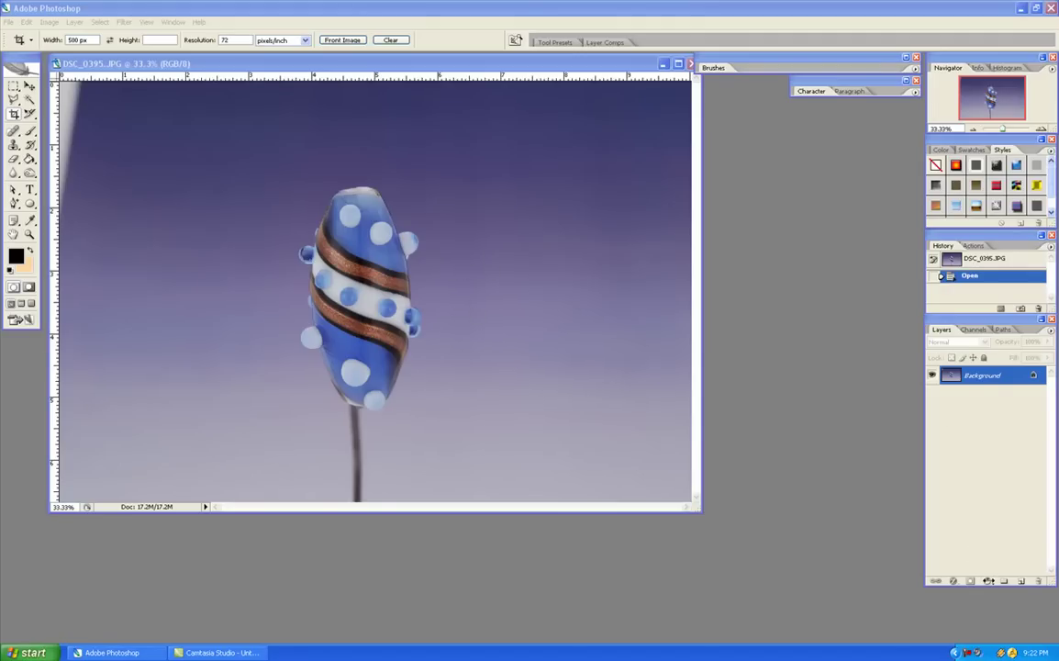
Add a Levels adjustment layer with input levels 31, 1.05 and 201 above the Background
{"action": "left_click", "coordinate": [987, 582]}
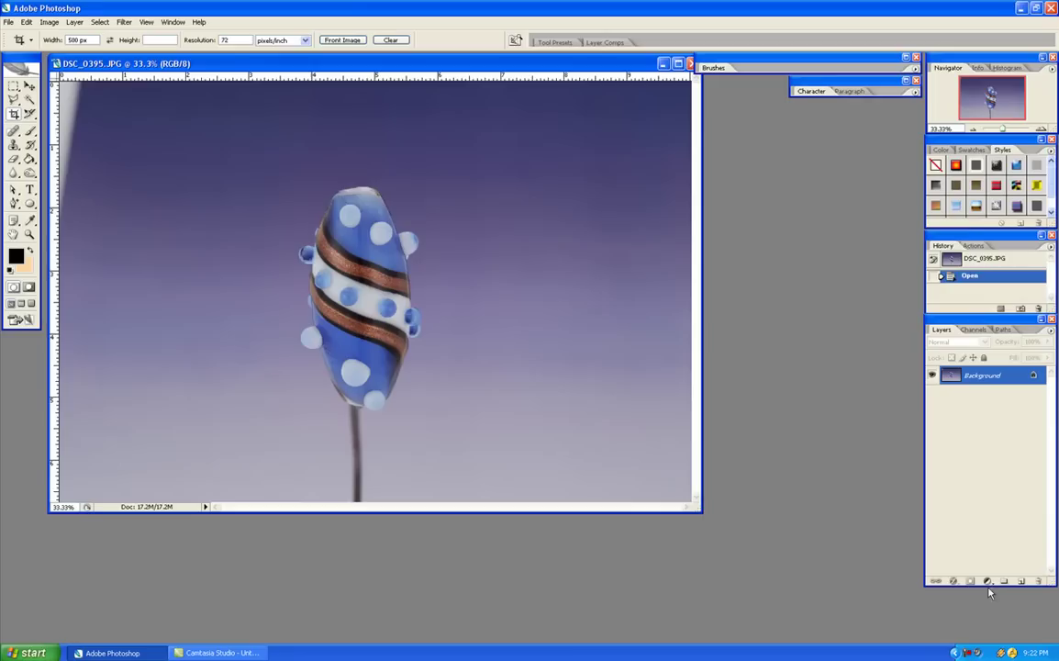
{"action": "left_click", "coordinate": [989, 583]}
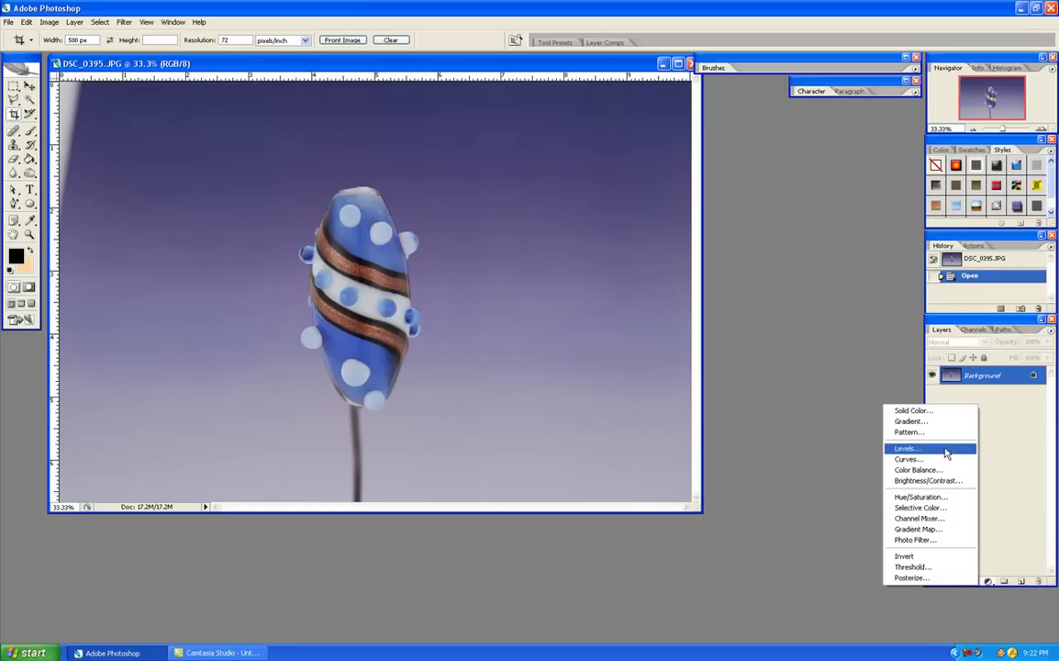
{"action": "left_click", "coordinate": [948, 450]}
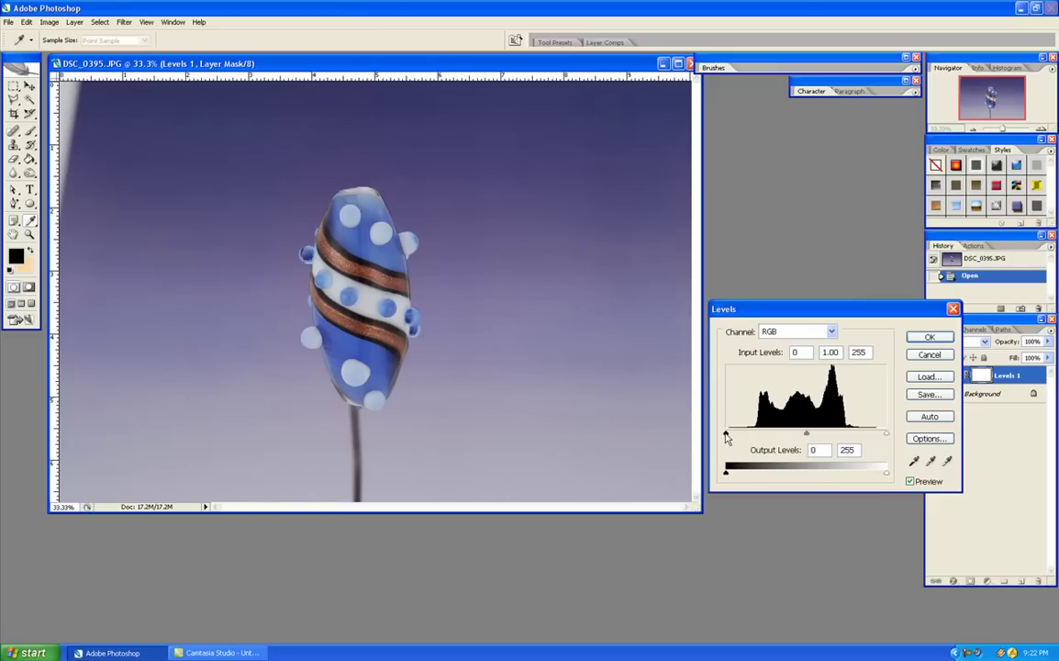
{"action": "left_click_drag", "start_coordinate": [727, 437], "coordinate": [755, 432]}
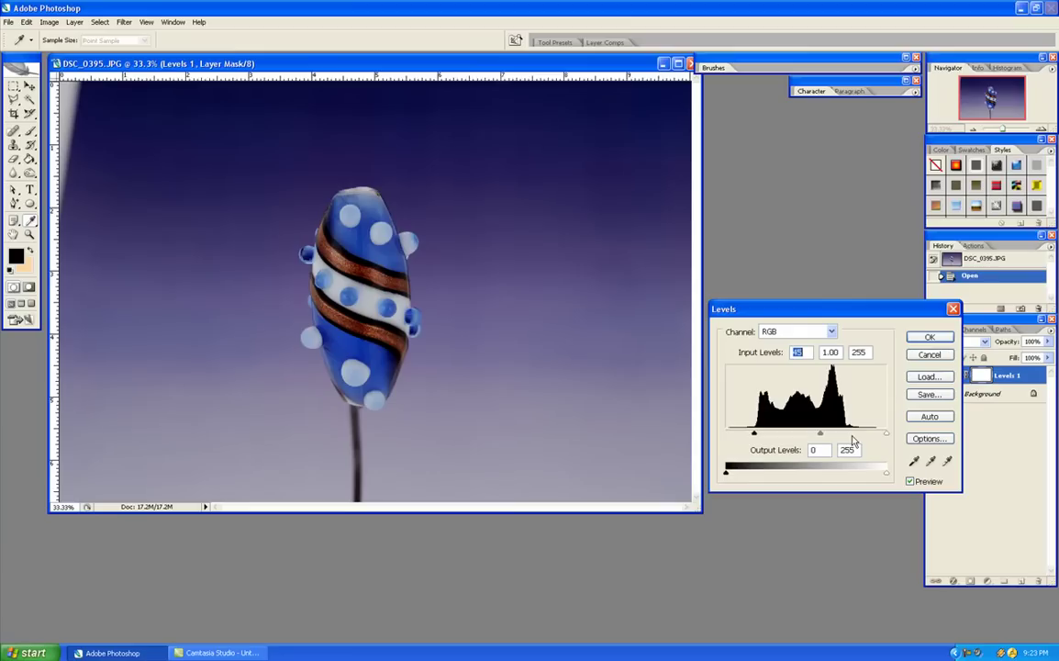
{"action": "left_click_drag", "start_coordinate": [886, 433], "coordinate": [773, 434]}
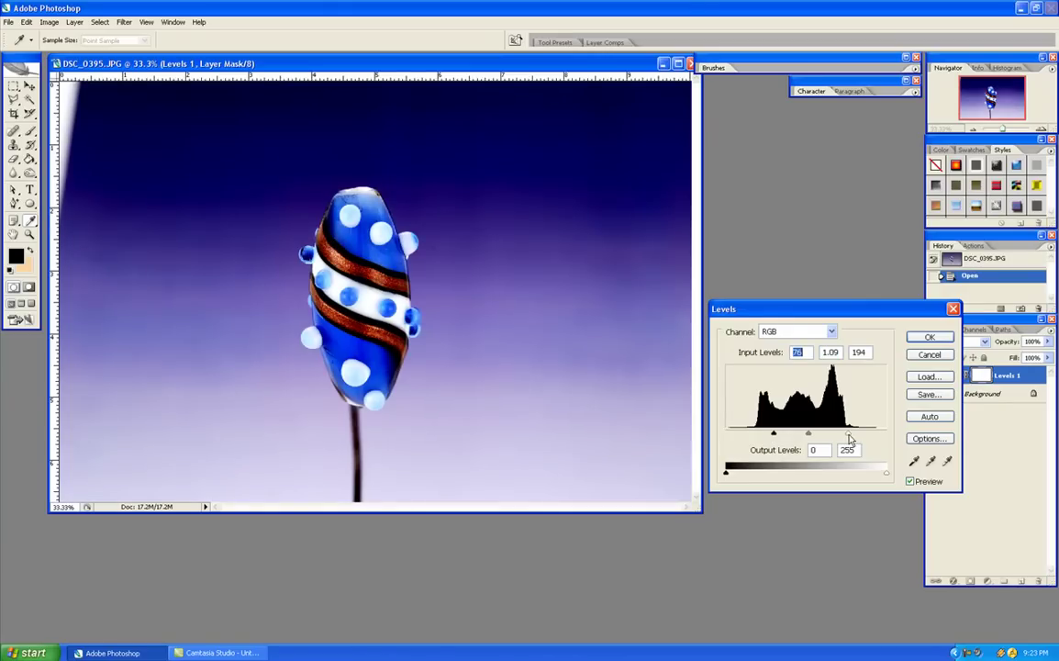
{"action": "mouse_move", "coordinate": [850, 440]}
{"action": "left_mouse_down"}
{"action": "mouse_move", "coordinate": [829, 439]}
{"action": "mouse_move", "coordinate": [863, 433]}
{"action": "left_mouse_up"}
{"action": "left_click_drag", "start_coordinate": [774, 433], "coordinate": [737, 437]}
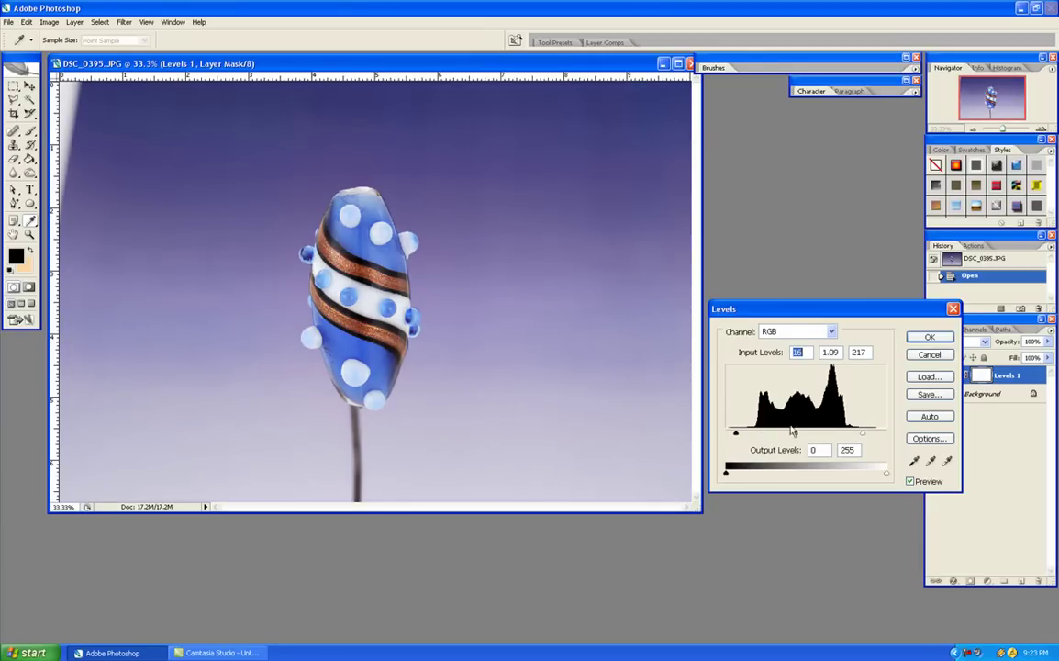
{"action": "left_click_drag", "start_coordinate": [864, 438], "coordinate": [851, 438]}
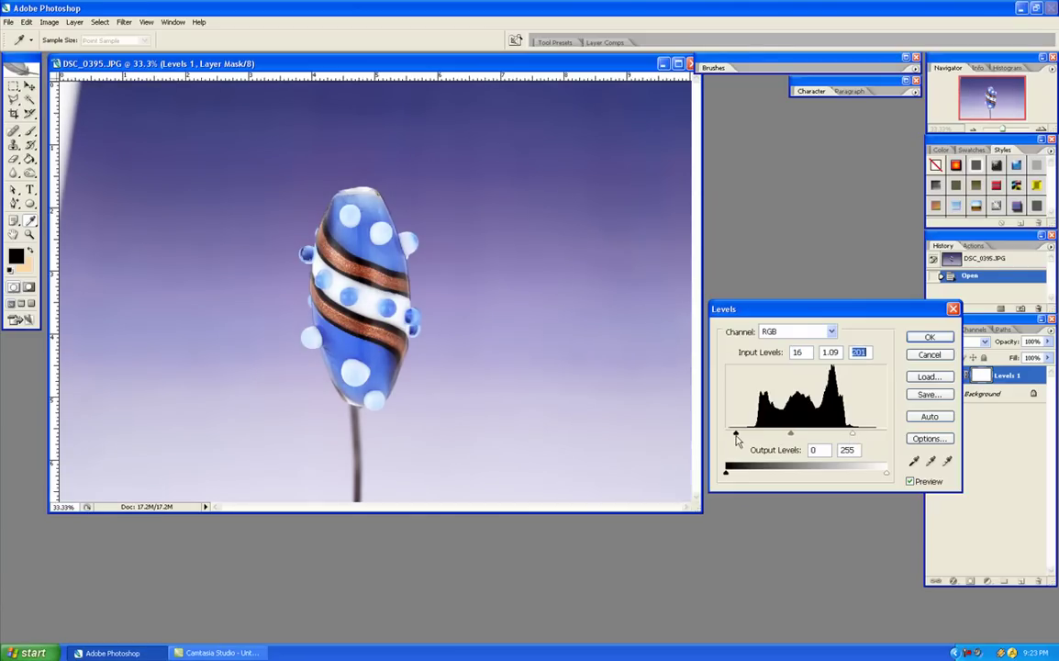
{"action": "left_click_drag", "start_coordinate": [736, 437], "coordinate": [746, 438]}
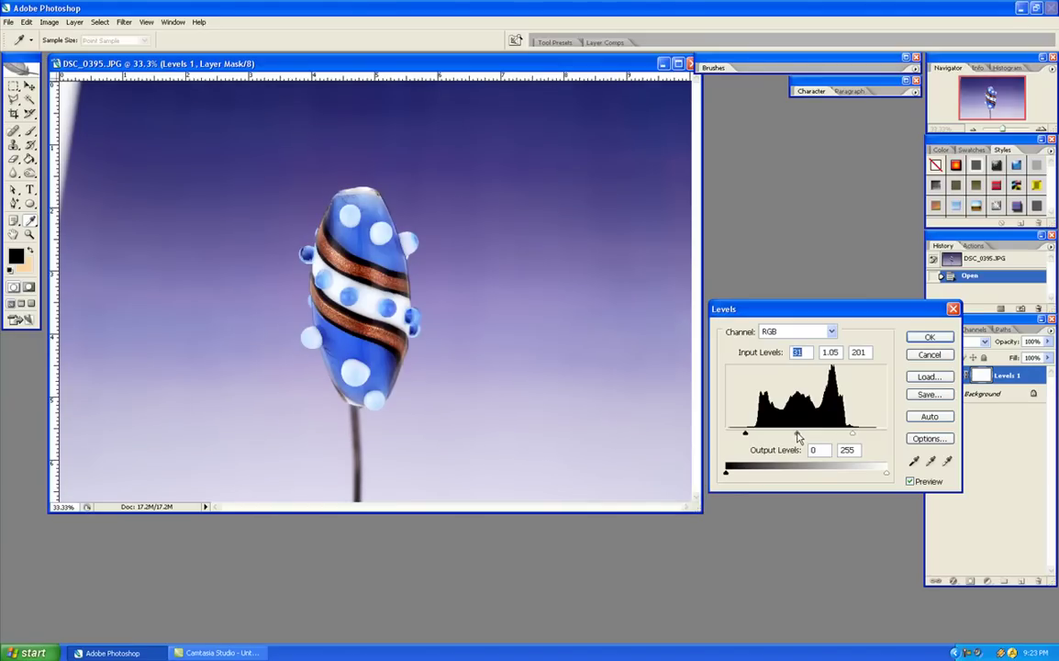
{"action": "left_click_drag", "start_coordinate": [799, 437], "coordinate": [796, 438]}
{"action": "left_click", "coordinate": [930, 338]}
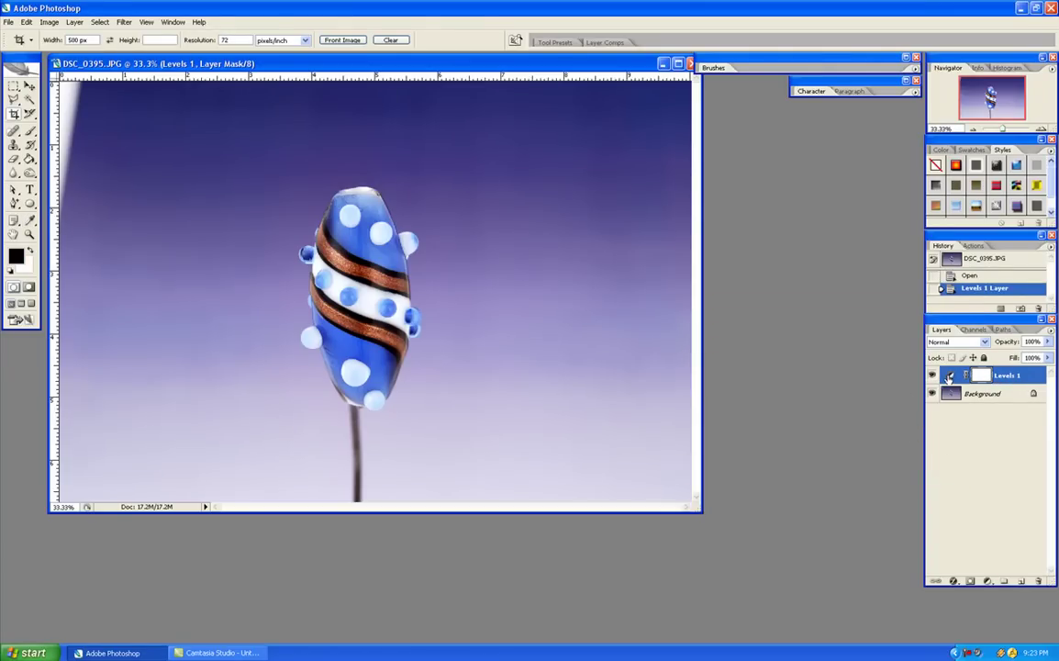
{"action": "left_click", "coordinate": [933, 376]}
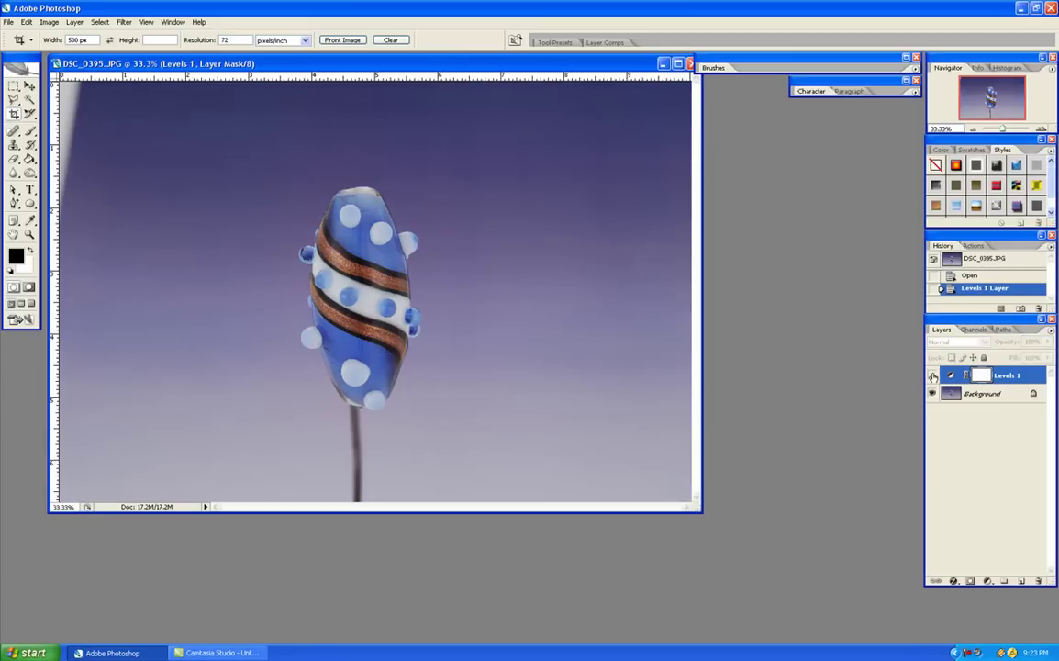
{"action": "left_click", "coordinate": [933, 376]}
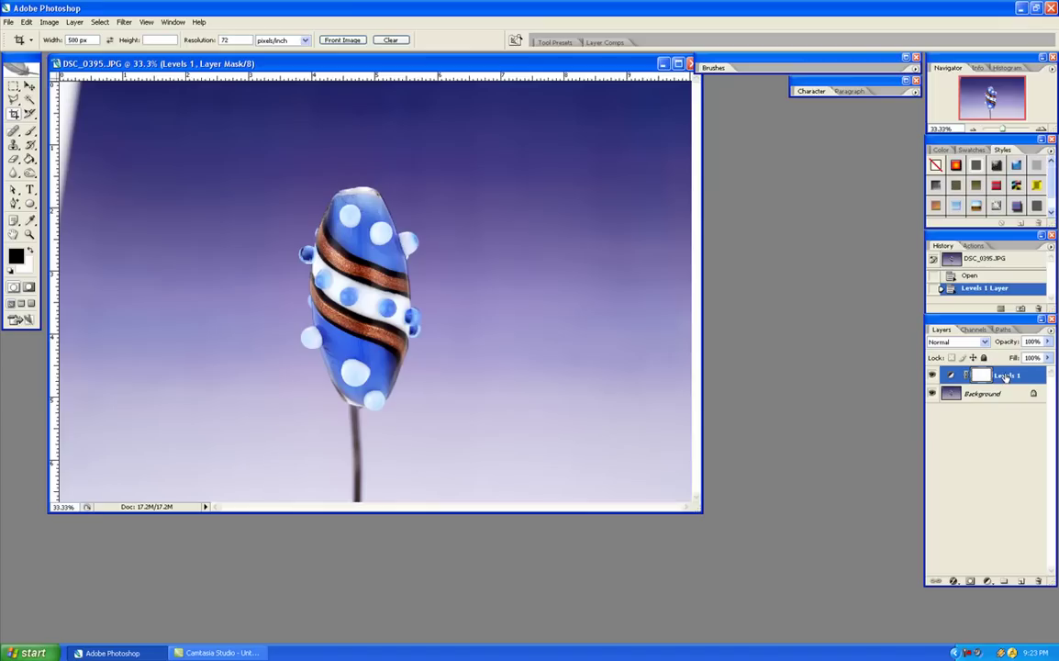
{"action": "left_click", "coordinate": [932, 376]}
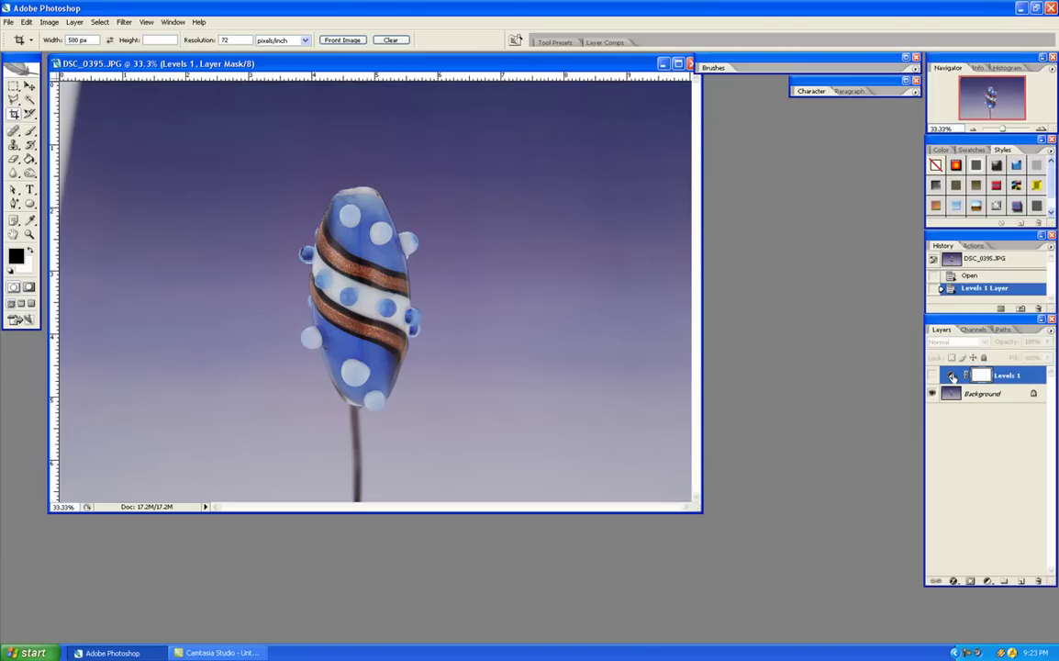
{"action": "left_click", "coordinate": [932, 376]}
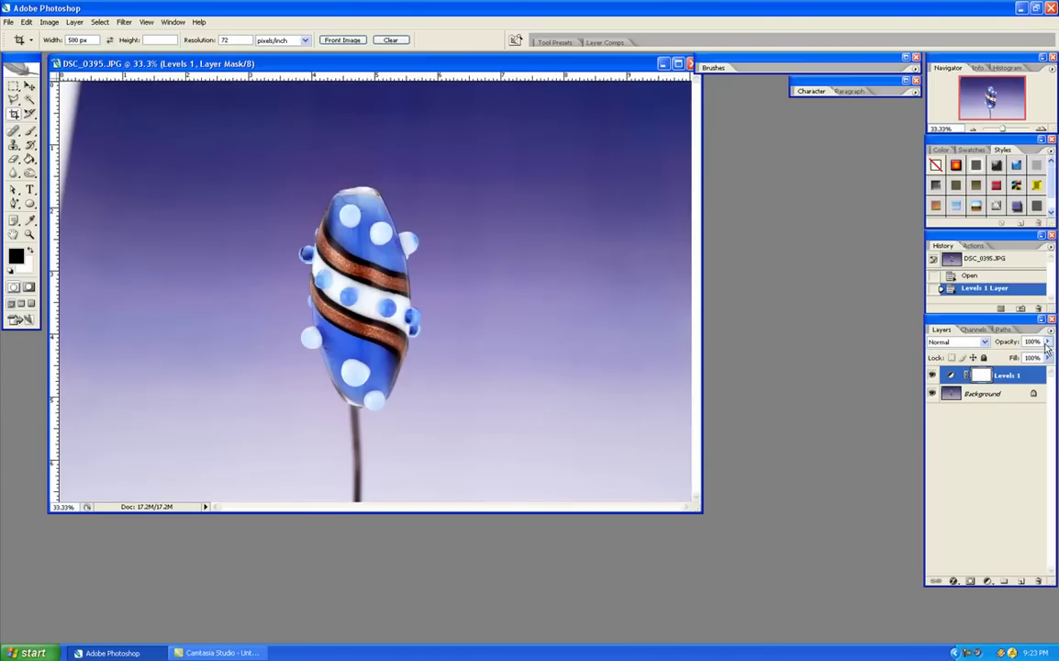
{"action": "left_click", "coordinate": [1048, 342]}
{"action": "mouse_move", "coordinate": [1043, 357]}
{"action": "left_mouse_down"}
{"action": "mouse_move", "coordinate": [1029, 358]}
{"action": "mouse_move", "coordinate": [1054, 359]}
{"action": "left_mouse_up"}
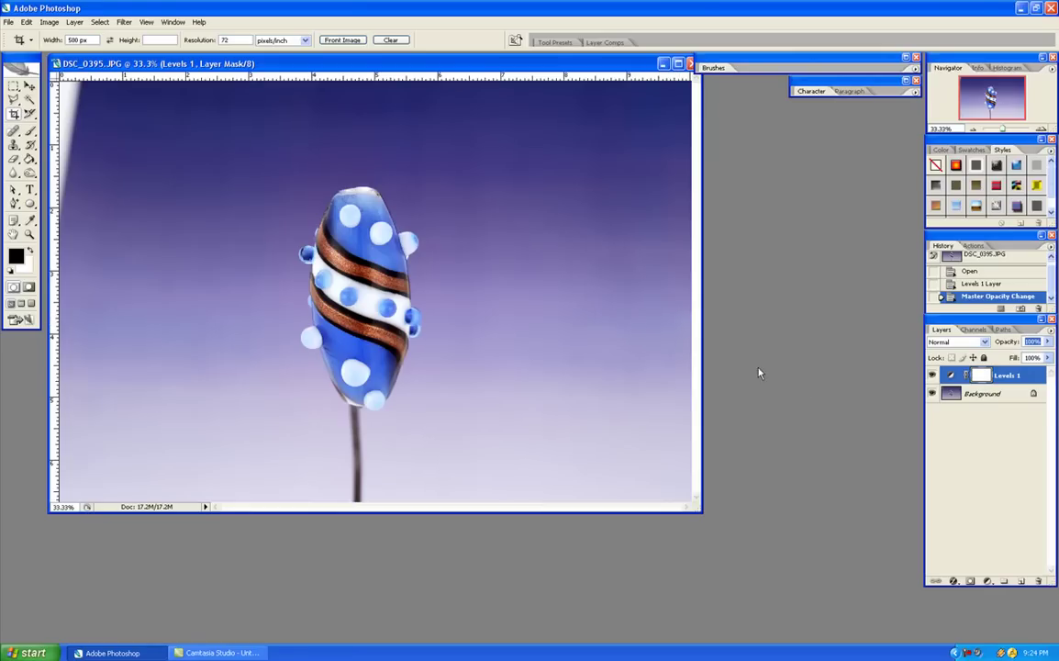
Add a Hue/Saturation adjustment layer with the saturation lowered
{"action": "left_click", "coordinate": [987, 582]}
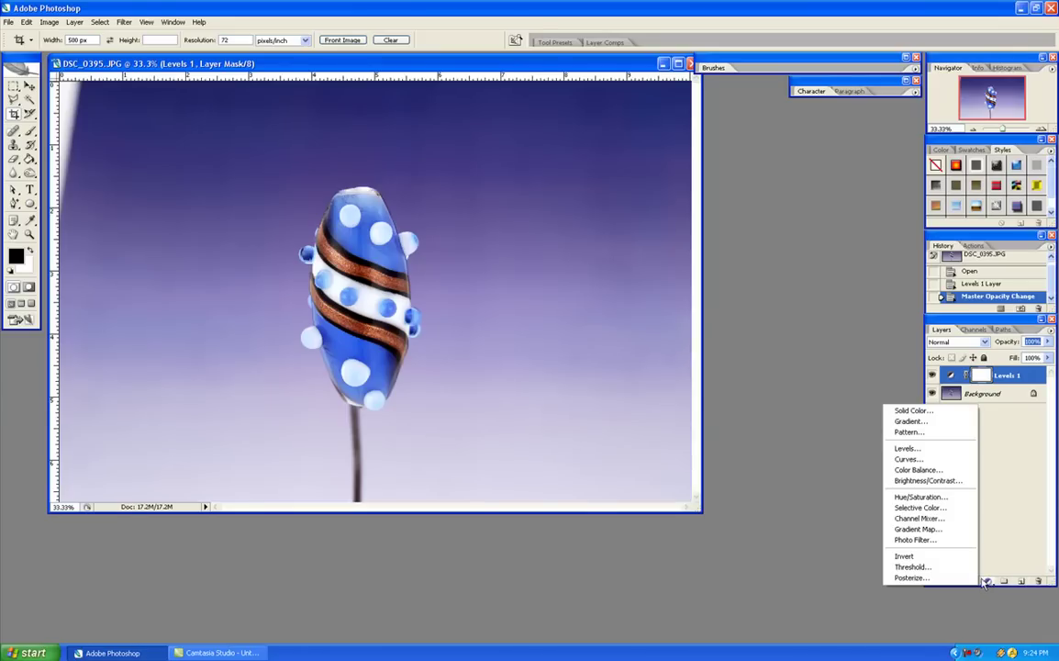
{"action": "left_click", "coordinate": [944, 499]}
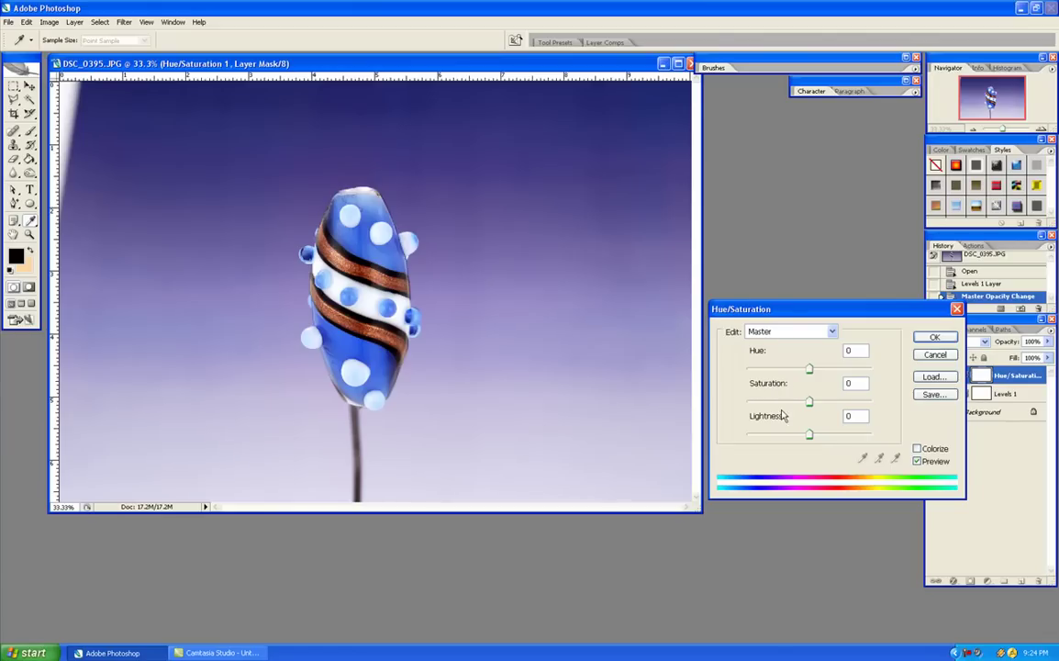
{"action": "mouse_move", "coordinate": [808, 404]}
{"action": "left_mouse_down"}
{"action": "mouse_move", "coordinate": [792, 404]}
{"action": "mouse_move", "coordinate": [789, 417]}
{"action": "mouse_move", "coordinate": [799, 419]}
{"action": "left_mouse_up"}
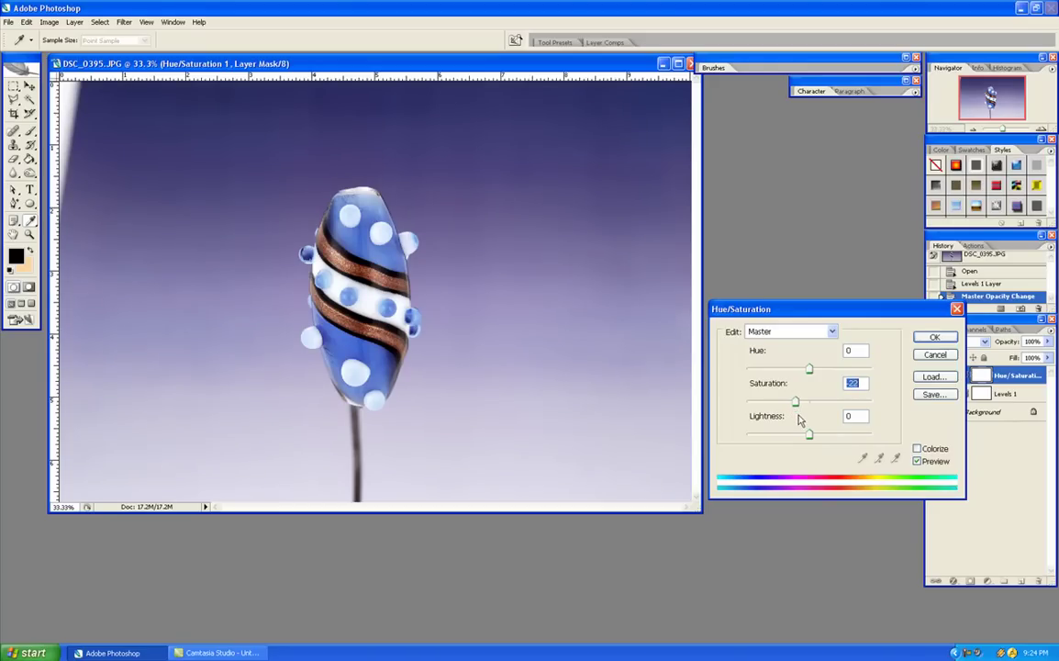
{"action": "key", "text": "Return"}
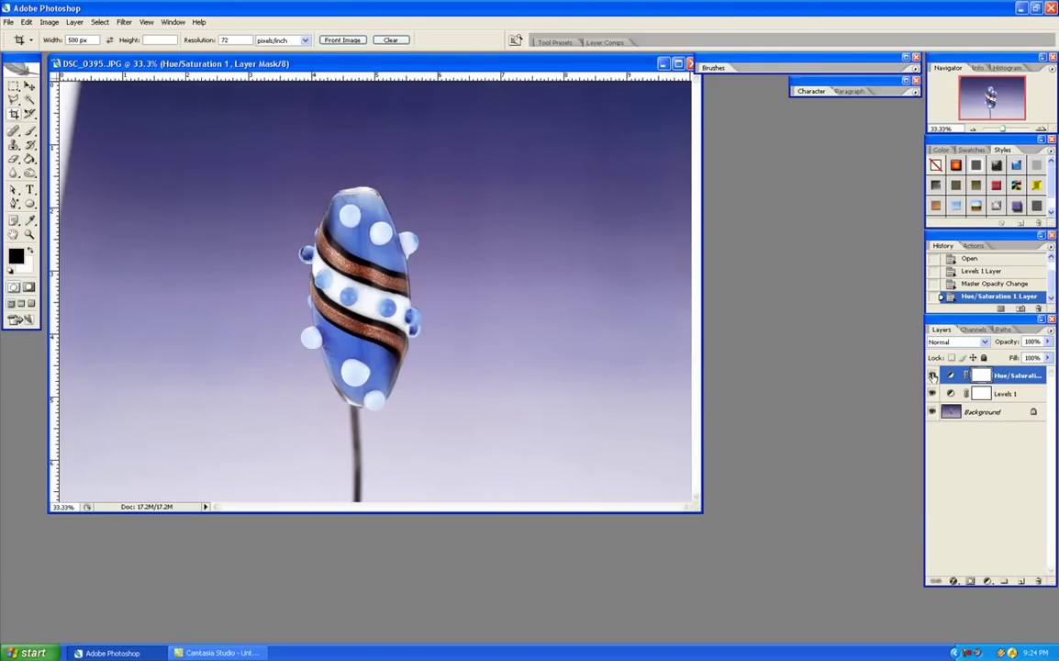
Toggle the Hue/Saturation layer to compare, then revise its saturation to -15
{"action": "left_click", "coordinate": [934, 376]}
{"action": "left_click", "coordinate": [934, 376]}
{"action": "double_click", "coordinate": [951, 381]}
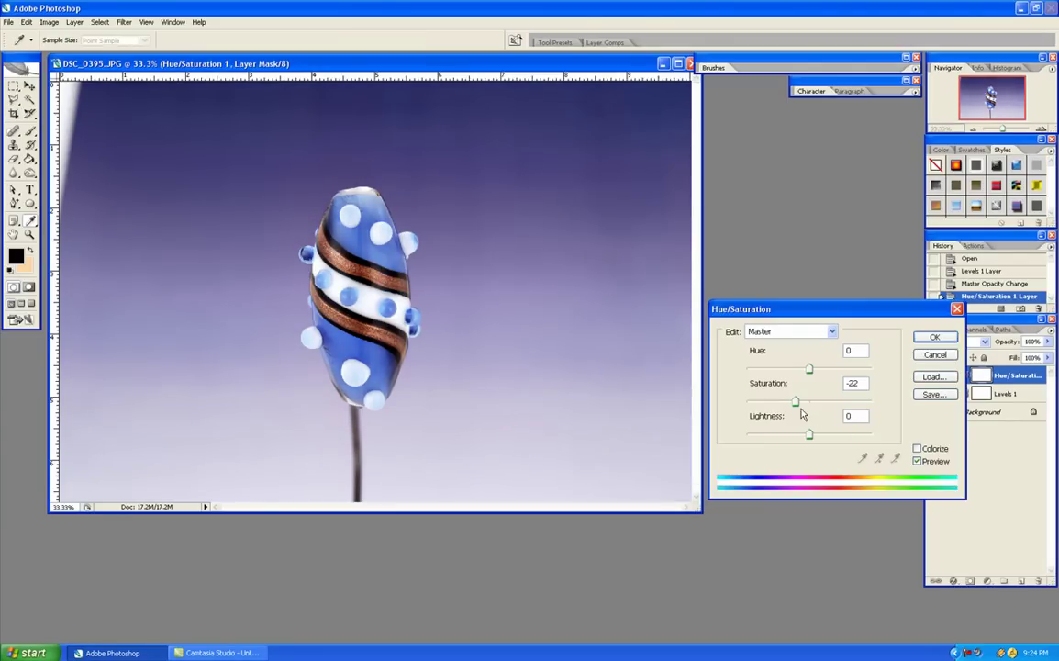
{"action": "left_click_drag", "start_coordinate": [797, 408], "coordinate": [801, 406]}
{"action": "left_click", "coordinate": [934, 337]}
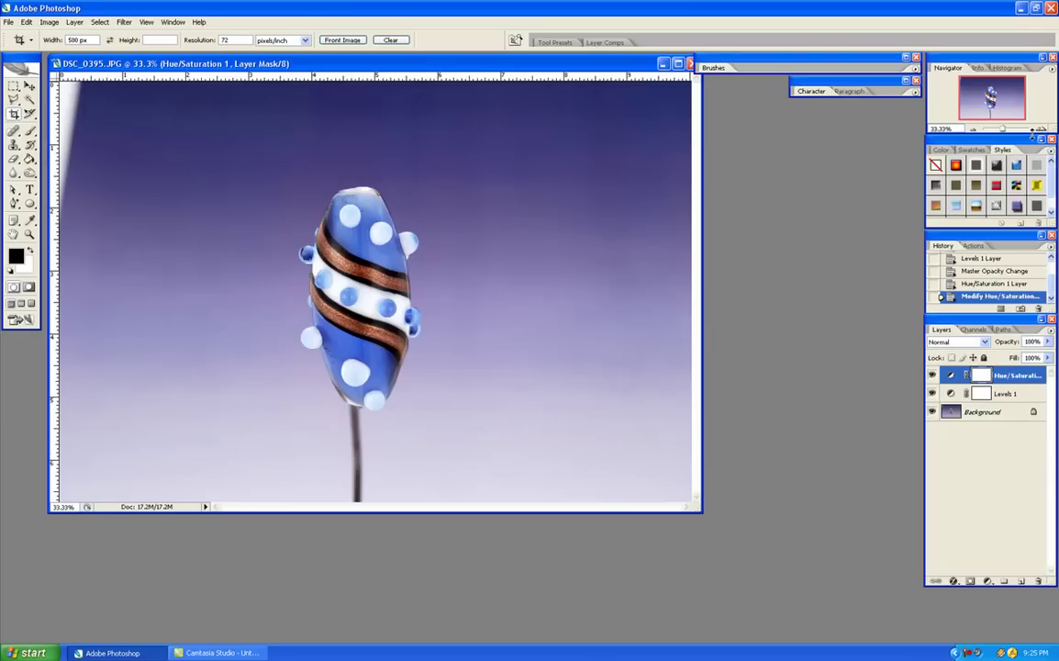
Zoom to 100% on the bead's stem, pick the Clone Stamp, and duplicate the Background layer
{"action": "left_click", "coordinate": [1043, 129]}
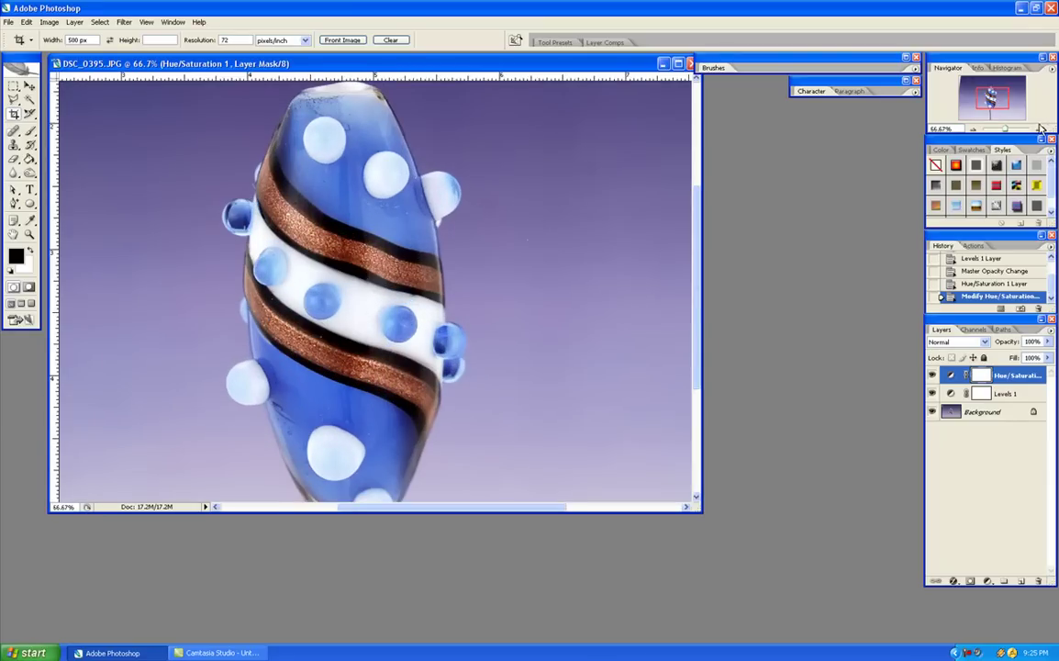
{"action": "key", "text": "ctrl+plus"}
{"action": "left_click_drag", "start_coordinate": [992, 99], "coordinate": [991, 113]}
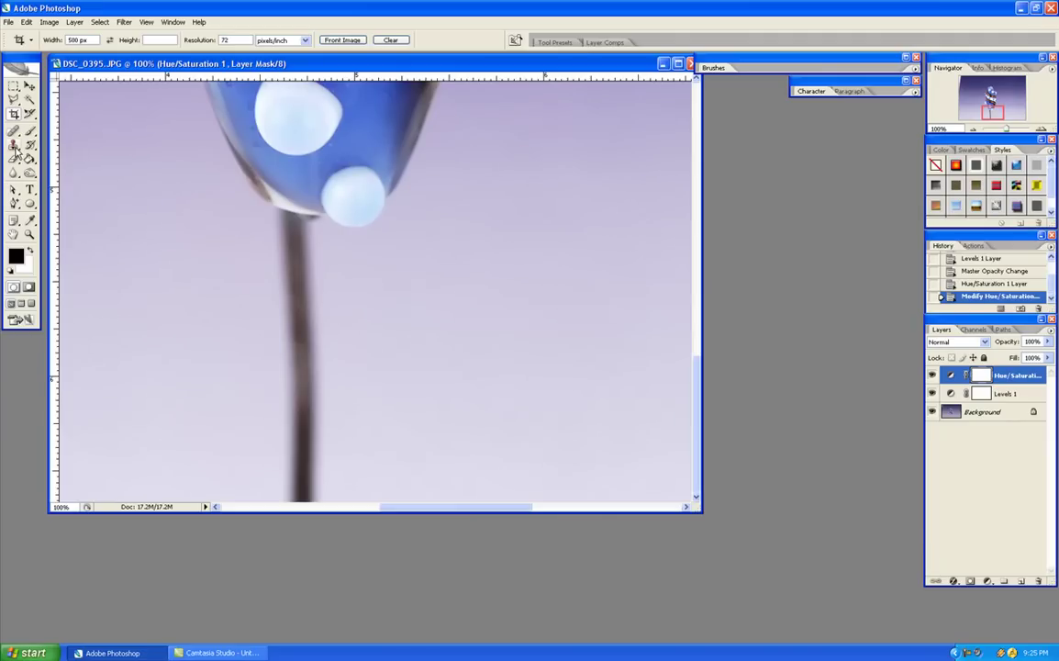
{"action": "left_click_drag", "start_coordinate": [14, 144], "coordinate": [52, 144]}
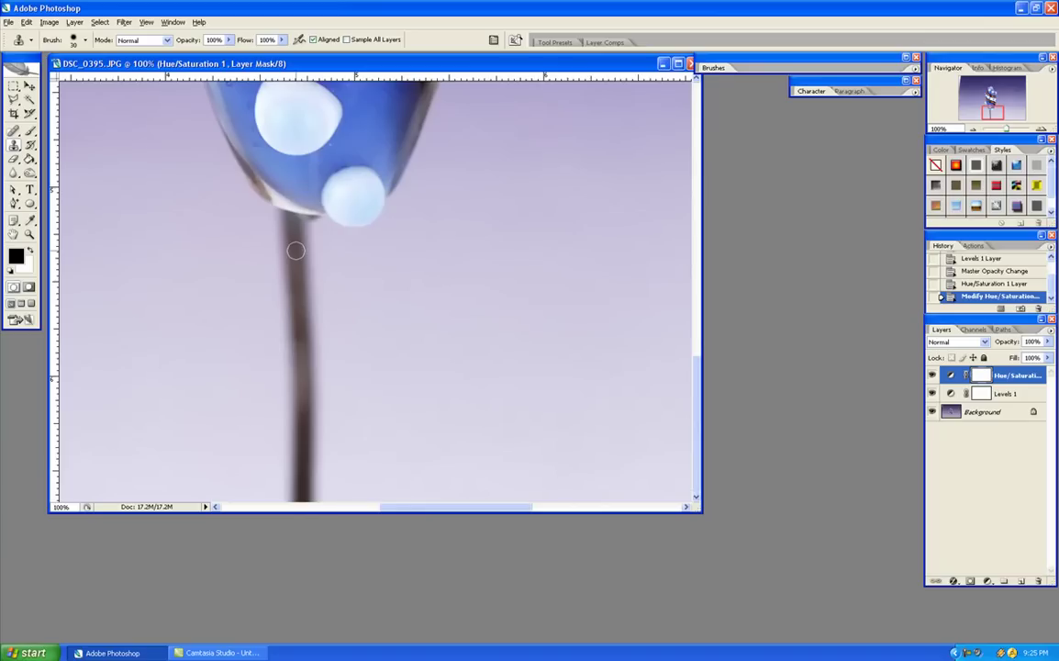
{"action": "left_click", "coordinate": [988, 413]}
{"action": "left_click_drag", "start_coordinate": [989, 414], "coordinate": [1022, 580]}
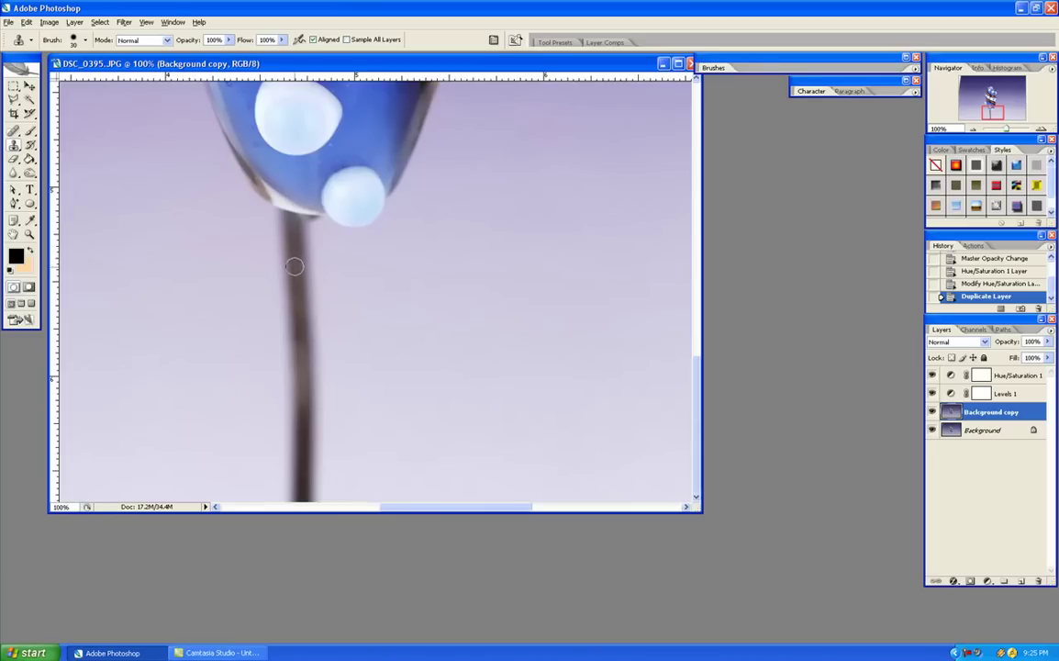
Clone clean backdrop over the mandrel stem, dropping the stroke that left a grey streak
{"action": "mouse_move", "coordinate": [294, 266]}
{"action": "left_mouse_down"}
{"action": "mouse_move", "coordinate": [313, 401]}
{"action": "mouse_move", "coordinate": [287, 368]}
{"action": "mouse_move", "coordinate": [282, 474]}
{"action": "mouse_move", "coordinate": [298, 477]}
{"action": "mouse_move", "coordinate": [311, 451]}
{"action": "mouse_move", "coordinate": [293, 471]}
{"action": "mouse_move", "coordinate": [307, 476]}
{"action": "mouse_move", "coordinate": [289, 483]}
{"action": "mouse_move", "coordinate": [321, 494]}
{"action": "mouse_move", "coordinate": [290, 492]}
{"action": "left_mouse_up"}
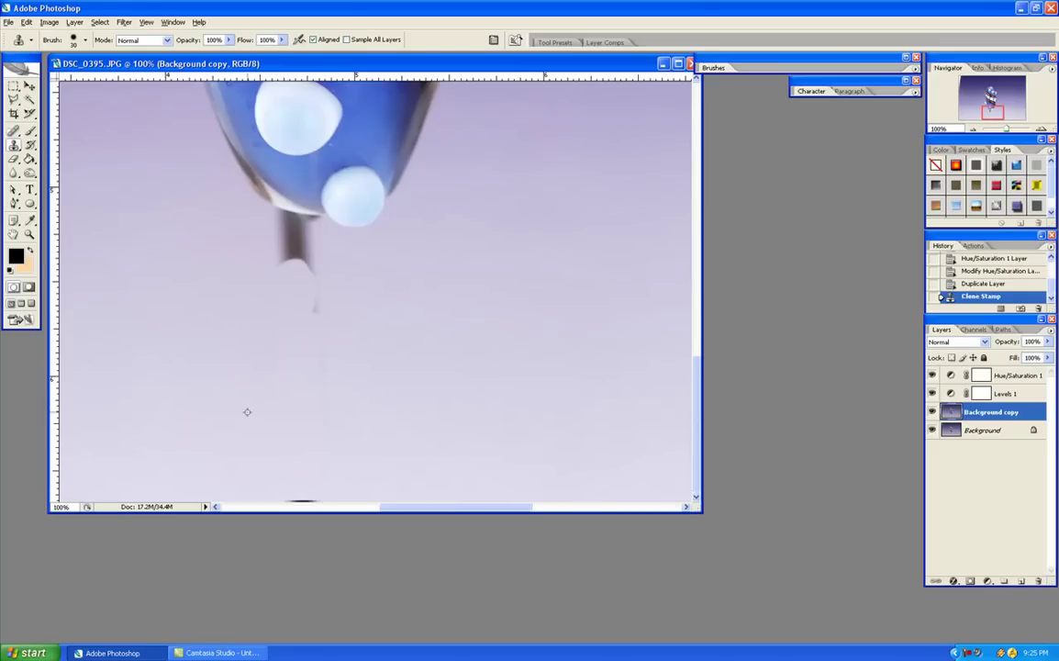
{"action": "left_click", "coordinate": [233, 491], "text": "alt"}
{"action": "mouse_move", "coordinate": [310, 496]}
{"action": "left_mouse_down"}
{"action": "mouse_move", "coordinate": [316, 442]}
{"action": "mouse_move", "coordinate": [319, 396]}
{"action": "mouse_move", "coordinate": [307, 277]}
{"action": "mouse_move", "coordinate": [277, 272]}
{"action": "mouse_move", "coordinate": [309, 264]}
{"action": "mouse_move", "coordinate": [293, 263]}
{"action": "mouse_move", "coordinate": [275, 235]}
{"action": "mouse_move", "coordinate": [309, 227]}
{"action": "mouse_move", "coordinate": [280, 225]}
{"action": "mouse_move", "coordinate": [317, 223]}
{"action": "left_mouse_up"}
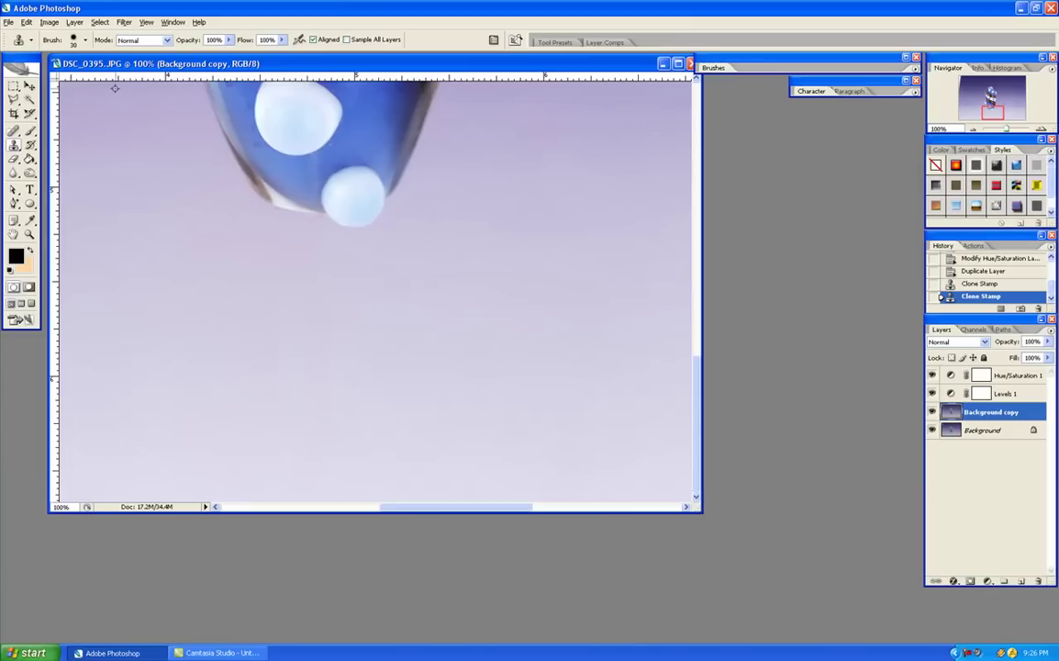
{"action": "mouse_move", "coordinate": [312, 248]}
{"action": "left_mouse_down"}
{"action": "mouse_move", "coordinate": [303, 251]}
{"action": "mouse_move", "coordinate": [320, 276]}
{"action": "mouse_move", "coordinate": [328, 469]}
{"action": "left_mouse_up"}
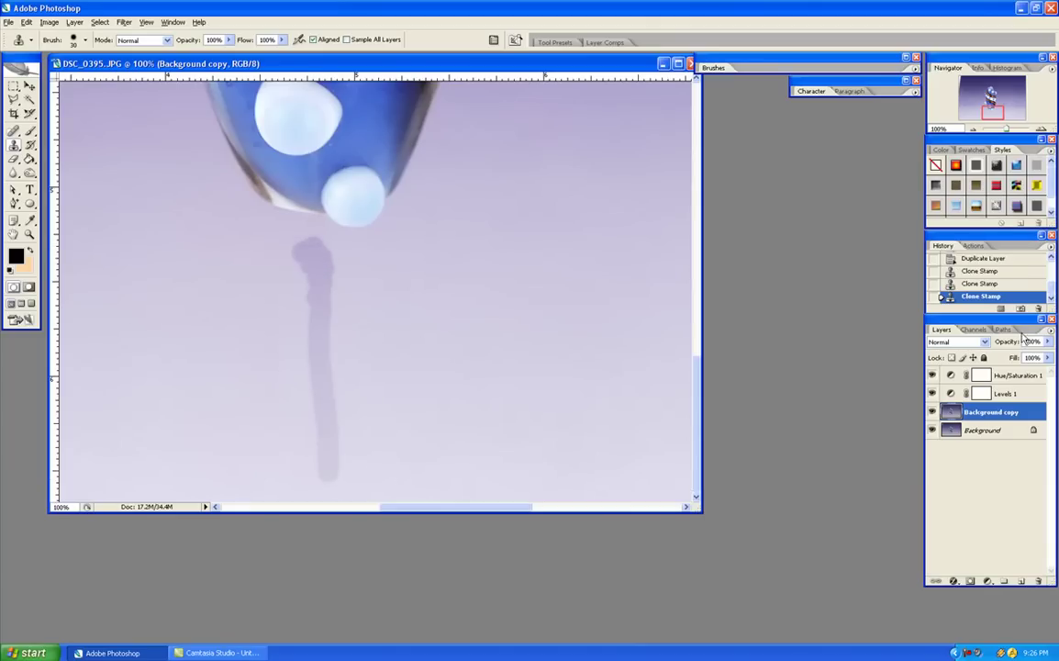
{"action": "left_click", "coordinate": [984, 287]}
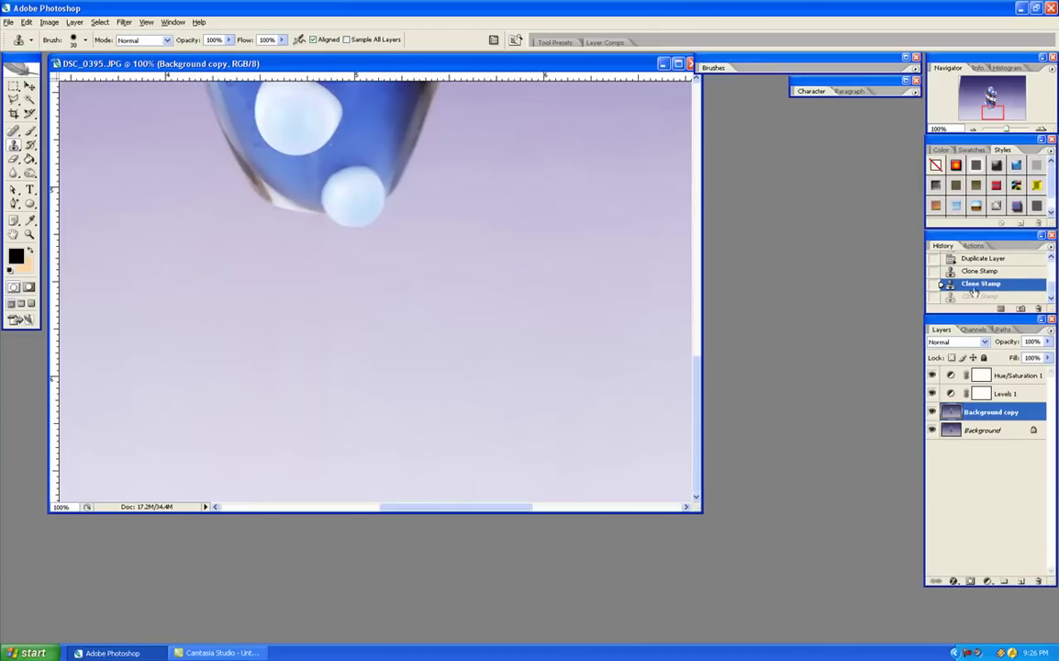
{"action": "left_click", "coordinate": [977, 296]}
{"action": "left_click", "coordinate": [980, 284]}
{"action": "left_click", "coordinate": [975, 128]}
{"action": "left_click", "coordinate": [975, 128]}
{"action": "left_click", "coordinate": [975, 128]}
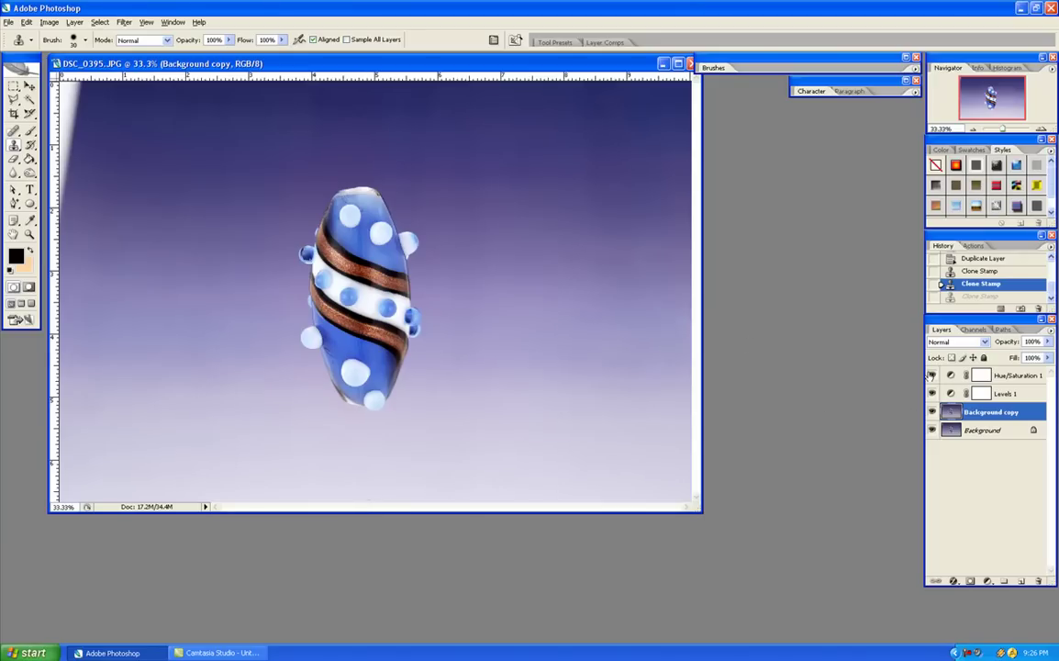
{"action": "left_click_drag", "start_coordinate": [931, 376], "coordinate": [938, 417]}
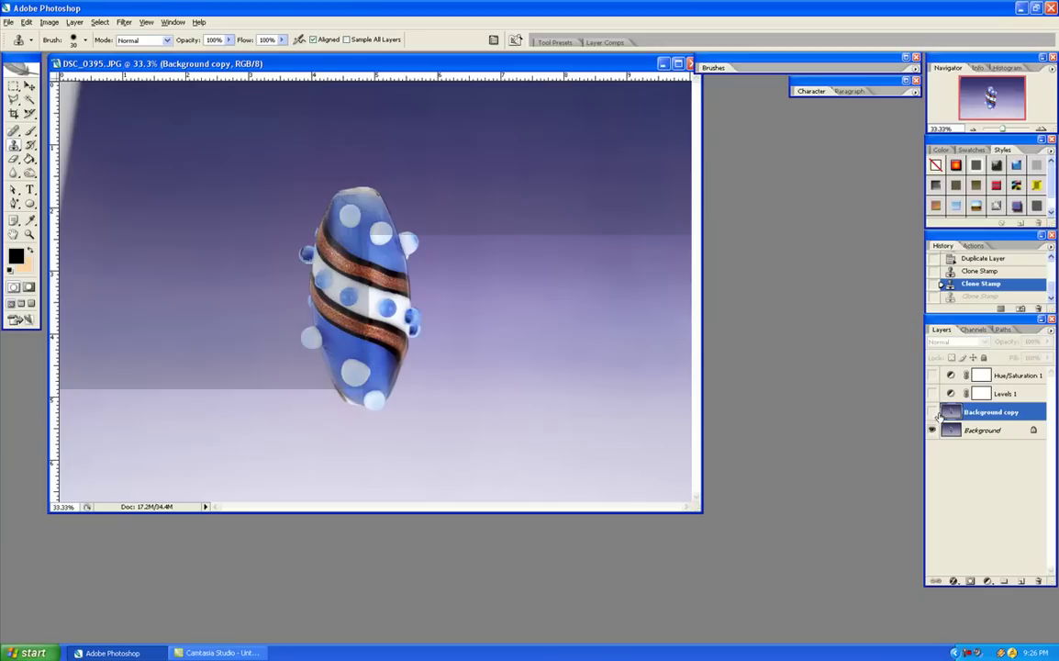
{"action": "left_click", "coordinate": [934, 414]}
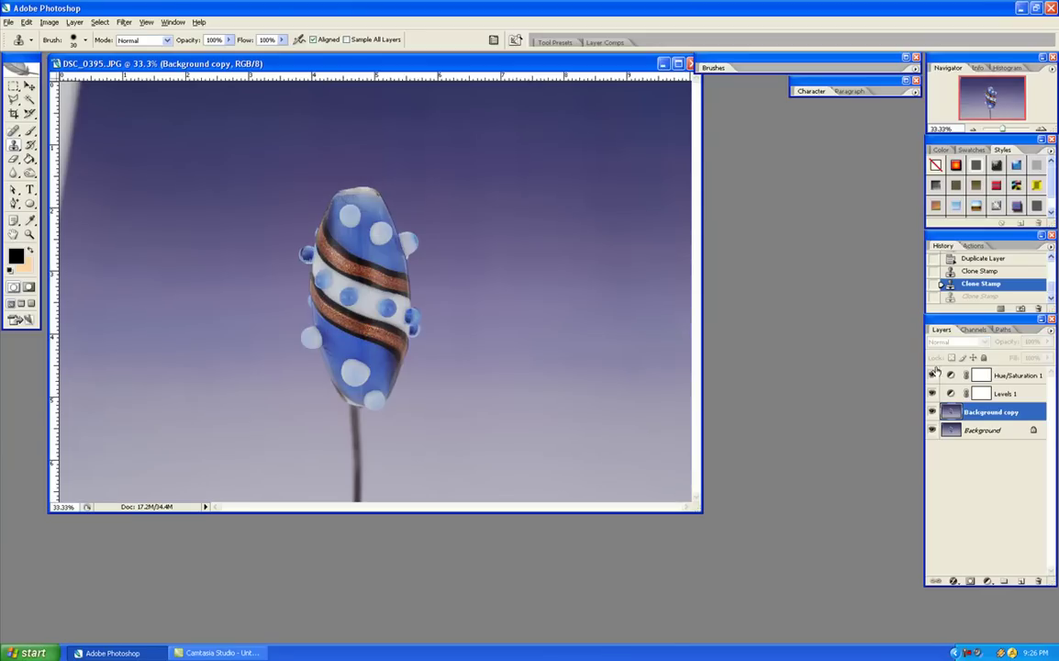
{"action": "left_click_drag", "start_coordinate": [933, 375], "coordinate": [933, 413]}
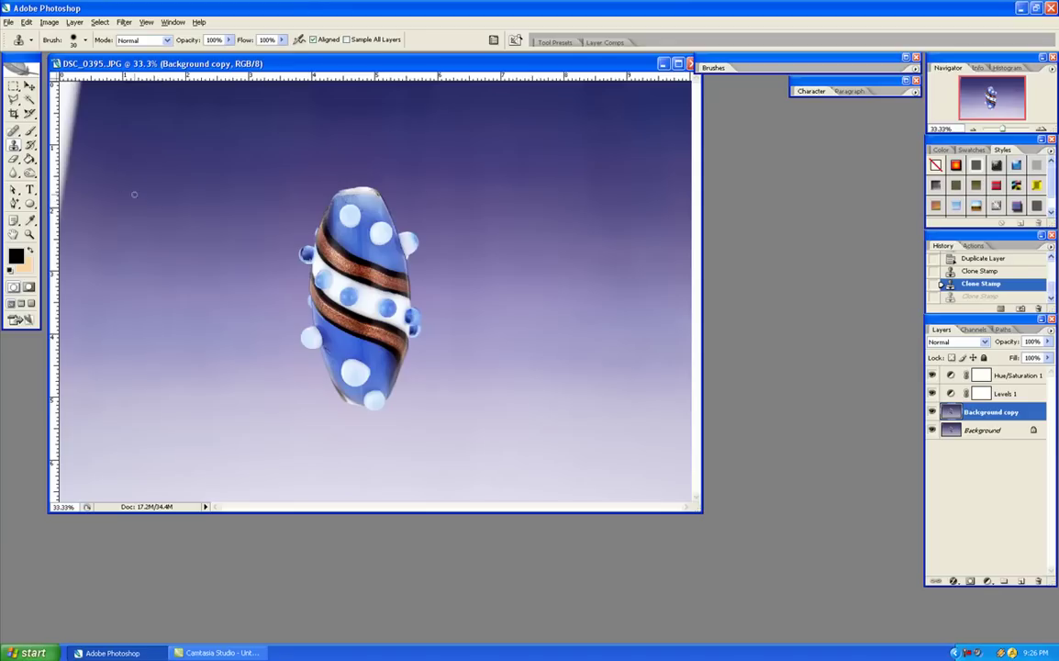
Set the Crop tool's width and height to 400 px
{"action": "left_click", "coordinate": [14, 112]}
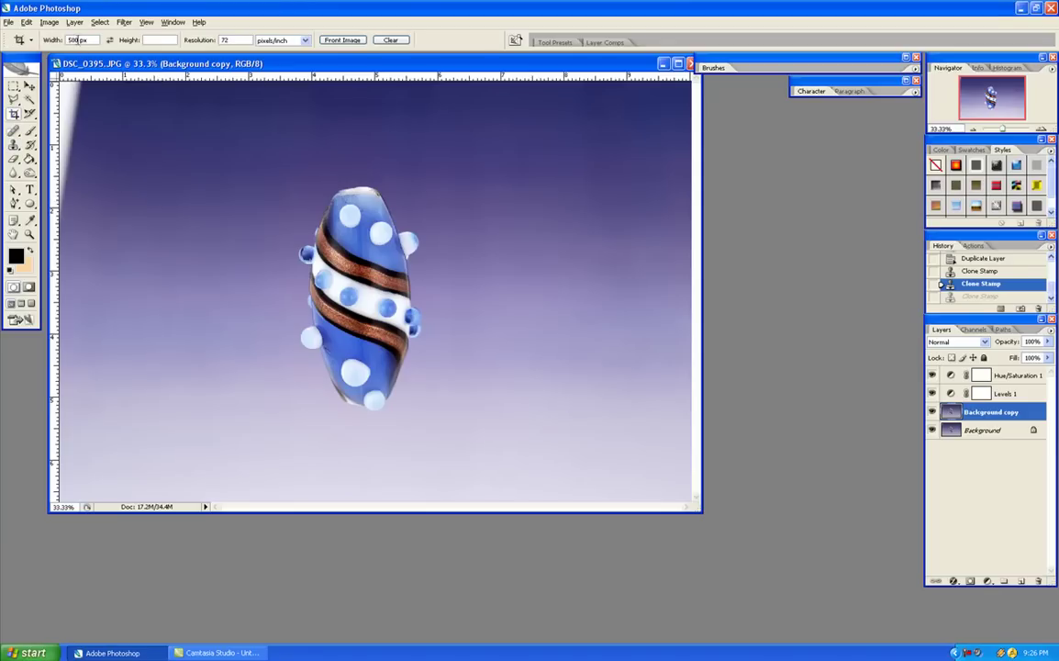
{"action": "double_click", "coordinate": [73, 40]}
{"action": "key", "text": "Return"}
{"action": "key", "text": "Return"}
{"action": "type", "text": "400"}
{"action": "left_click", "coordinate": [166, 39]}
{"action": "type", "text": "400px"}
{"action": "left_click", "coordinate": [220, 39]}
Draw and adjust a square crop box centred on the bead, then apply the crop
{"action": "left_click_drag", "start_coordinate": [444, 367], "coordinate": [506, 422]}
{"action": "left_click_drag", "start_coordinate": [479, 321], "coordinate": [465, 323]}
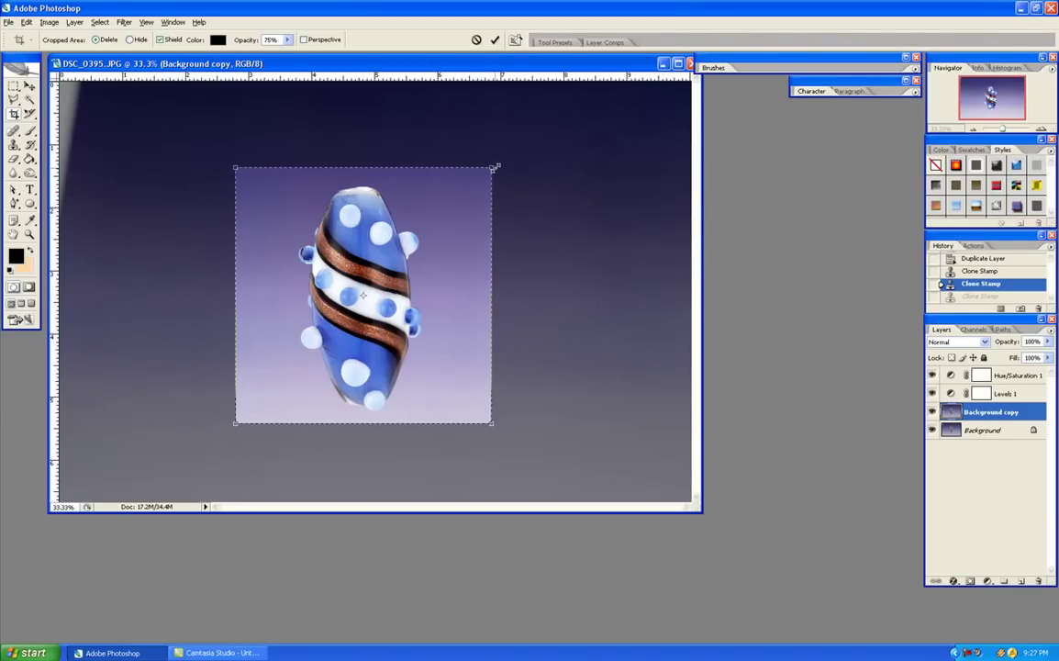
{"action": "left_click_drag", "start_coordinate": [492, 168], "coordinate": [482, 194]}
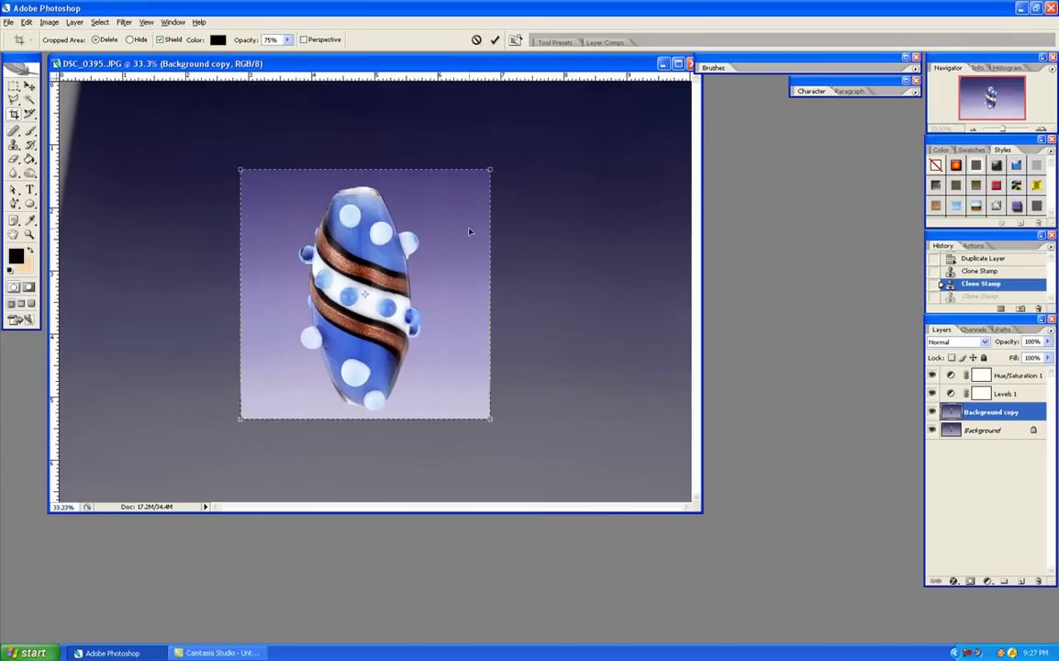
{"action": "left_click_drag", "start_coordinate": [464, 243], "coordinate": [463, 246]}
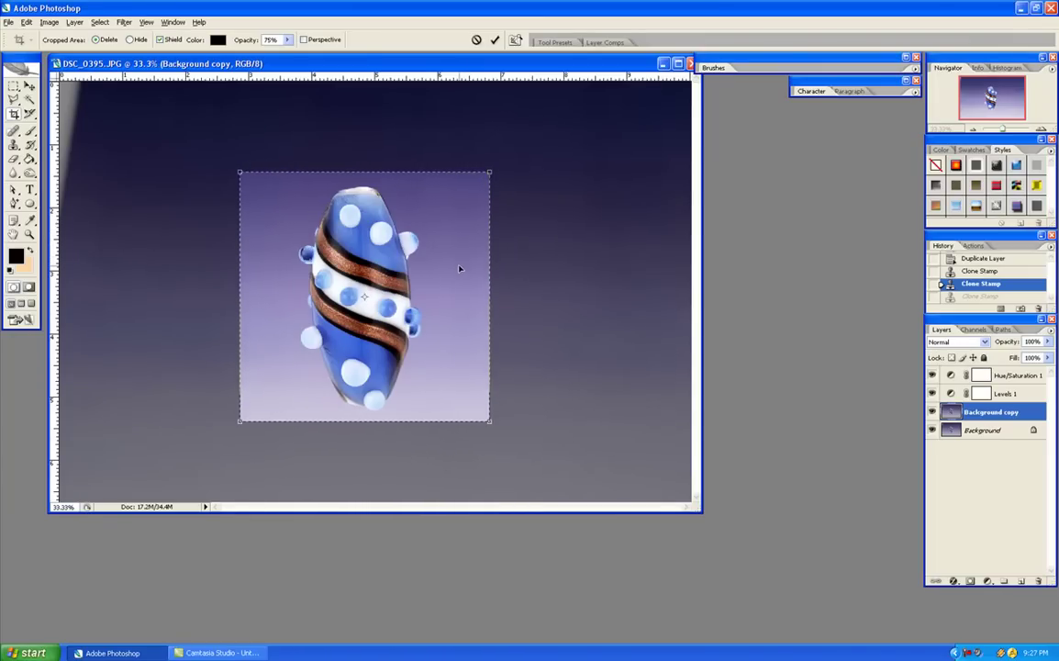
{"action": "key", "text": "Return"}
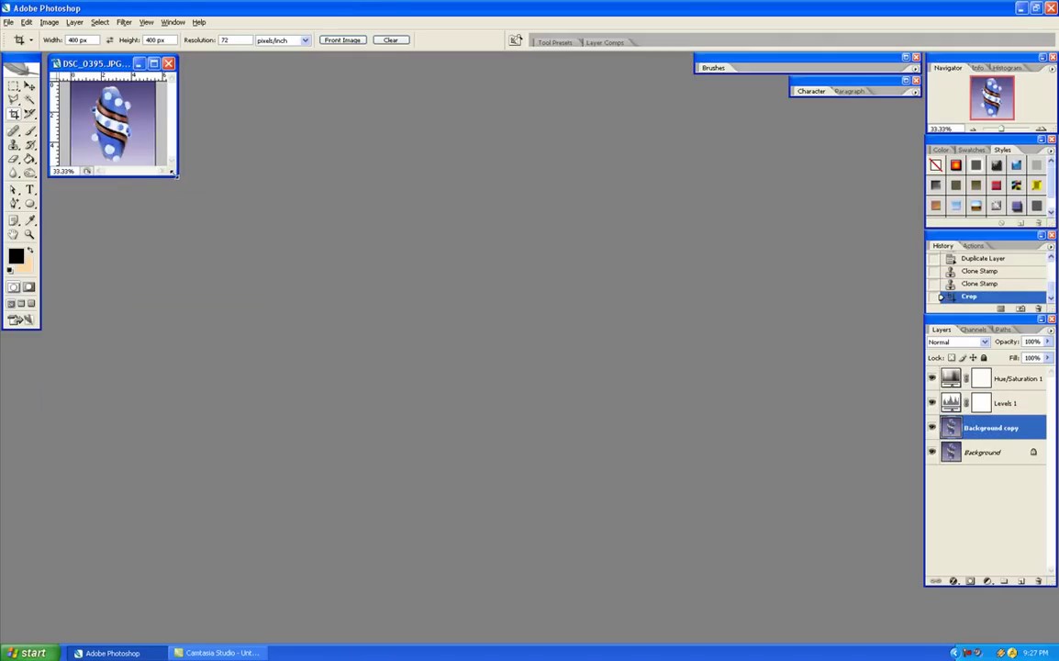
Enlarge the window, inspect the cropped bead zoomed in, then merge all layers with Flatten Image
{"action": "left_click_drag", "start_coordinate": [177, 173], "coordinate": [510, 440]}
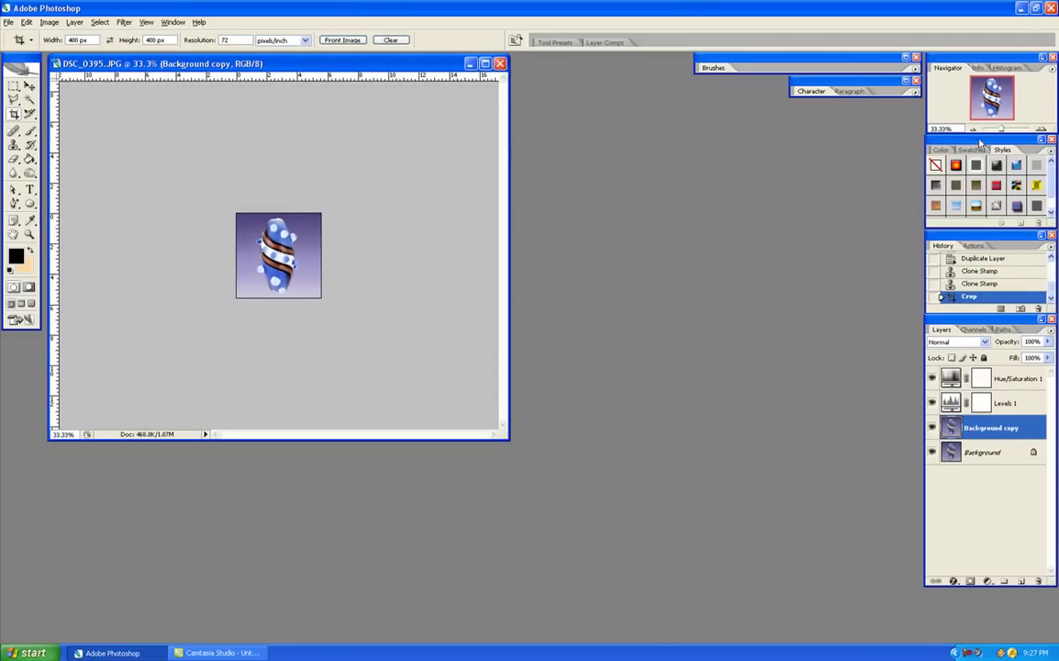
{"action": "left_click", "coordinate": [1042, 130]}
{"action": "left_click", "coordinate": [1042, 130]}
{"action": "left_click", "coordinate": [1042, 130]}
{"action": "left_click", "coordinate": [1041, 131]}
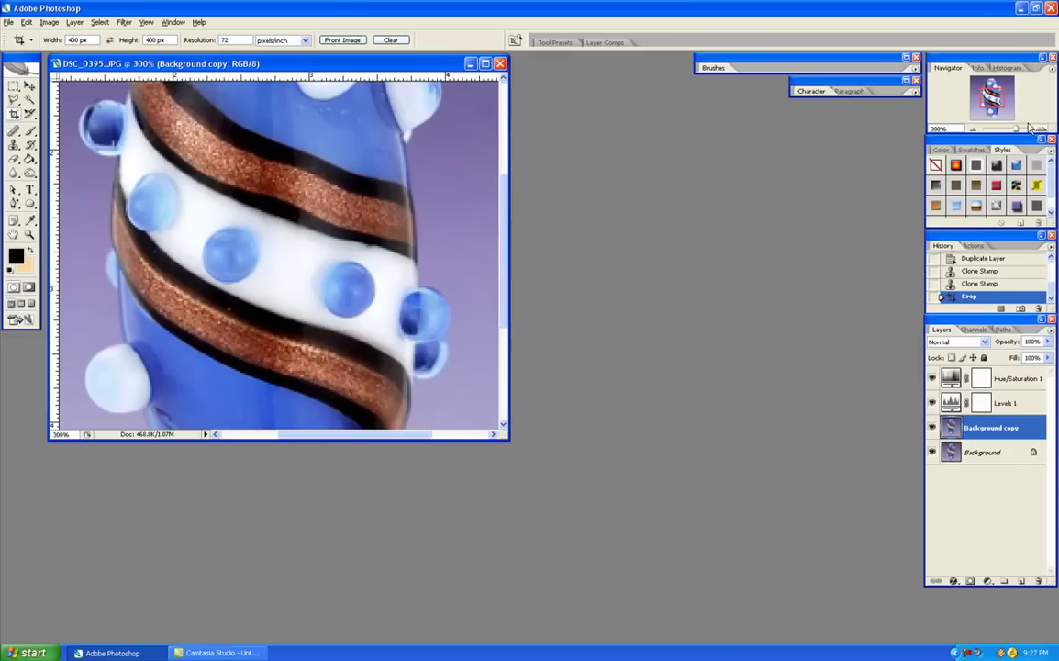
{"action": "left_click", "coordinate": [974, 132]}
{"action": "left_click", "coordinate": [974, 132]}
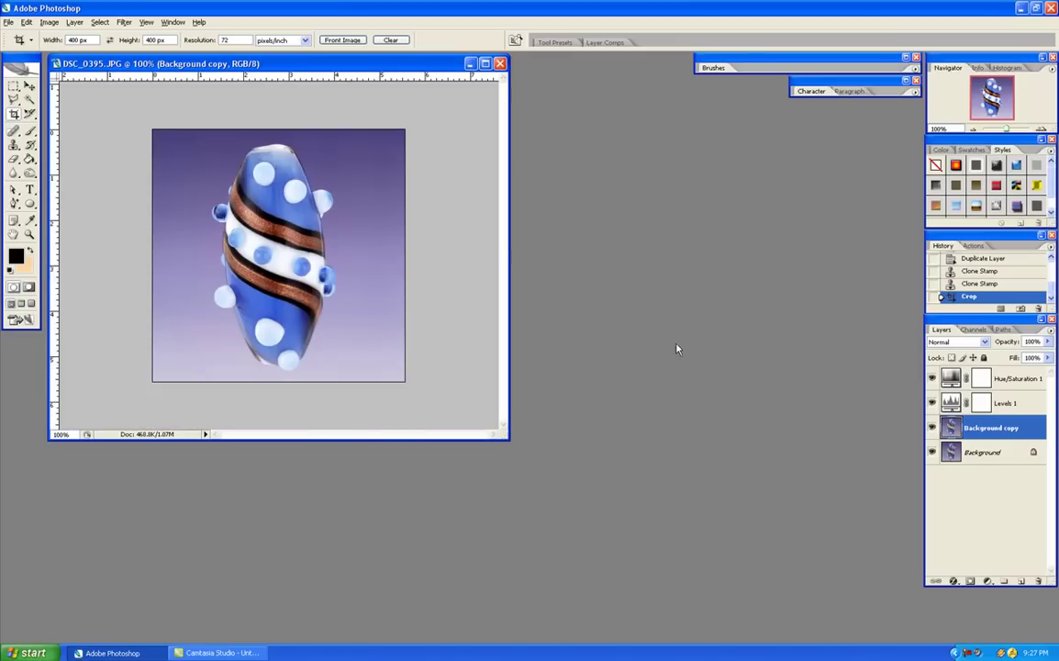
{"action": "left_click", "coordinate": [1052, 330]}
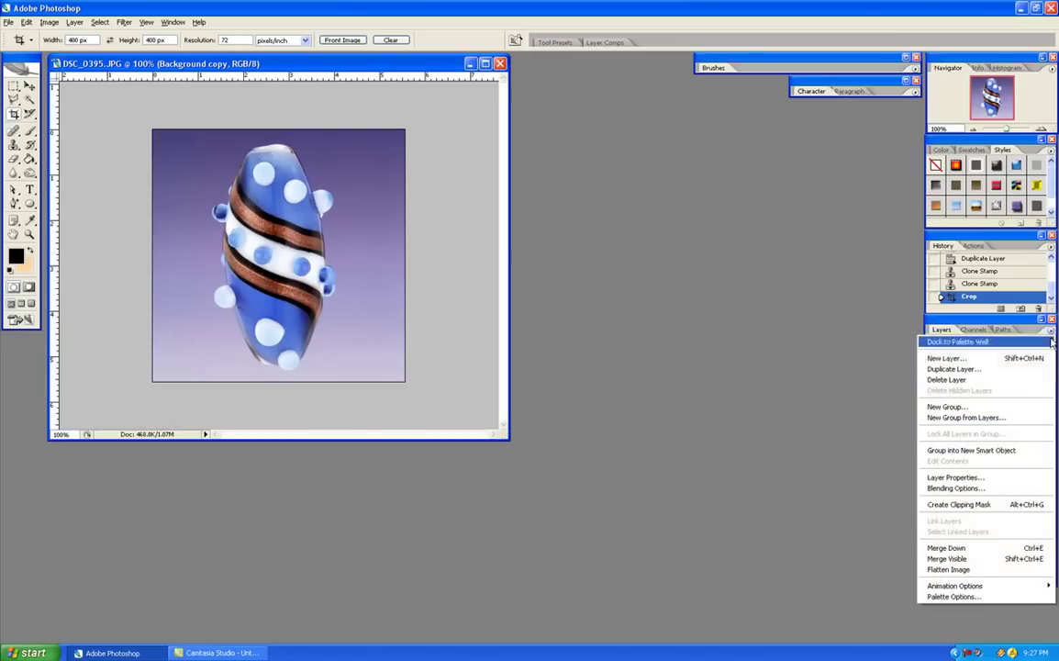
{"action": "left_click", "coordinate": [980, 570]}
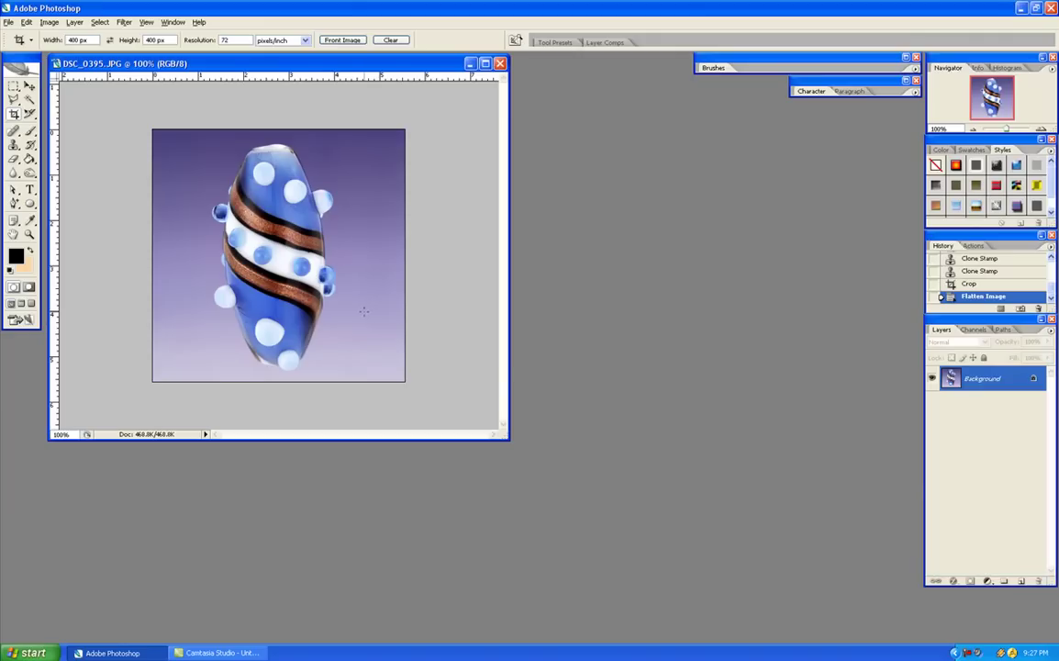